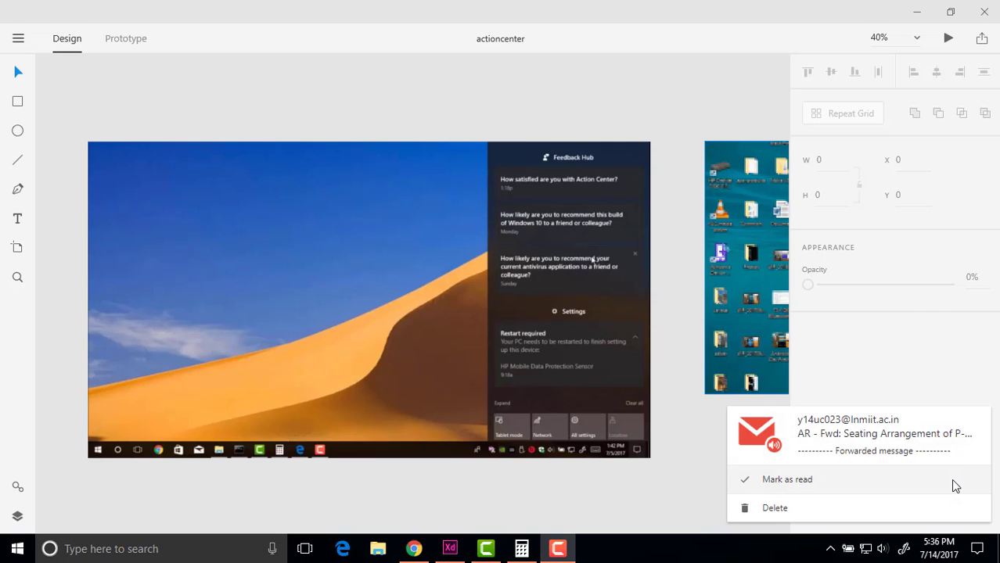
Dismiss the new-mail notification, then open, scroll and close the real Windows Action Center for comparison.
left_click(870, 487)
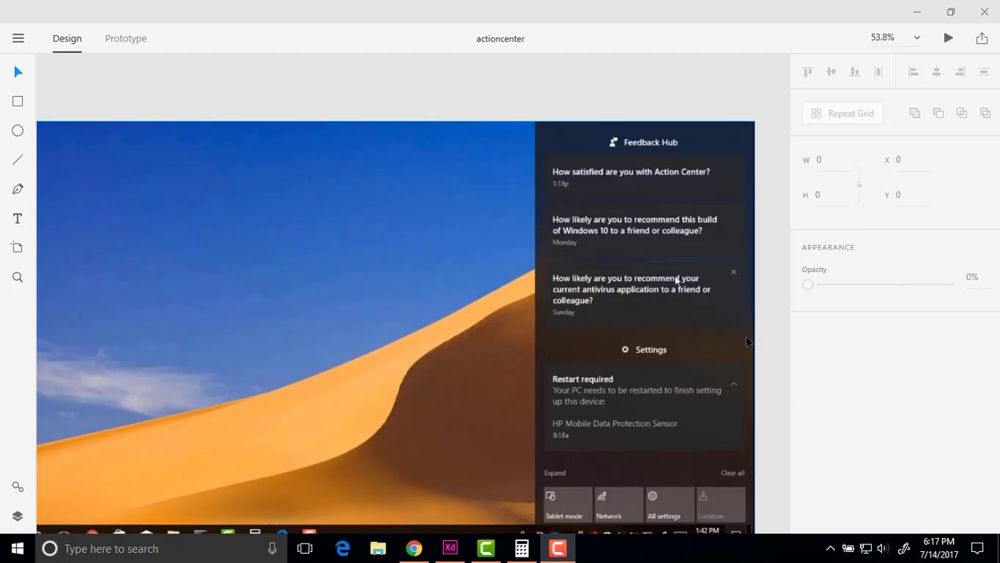
left_click(977, 549)
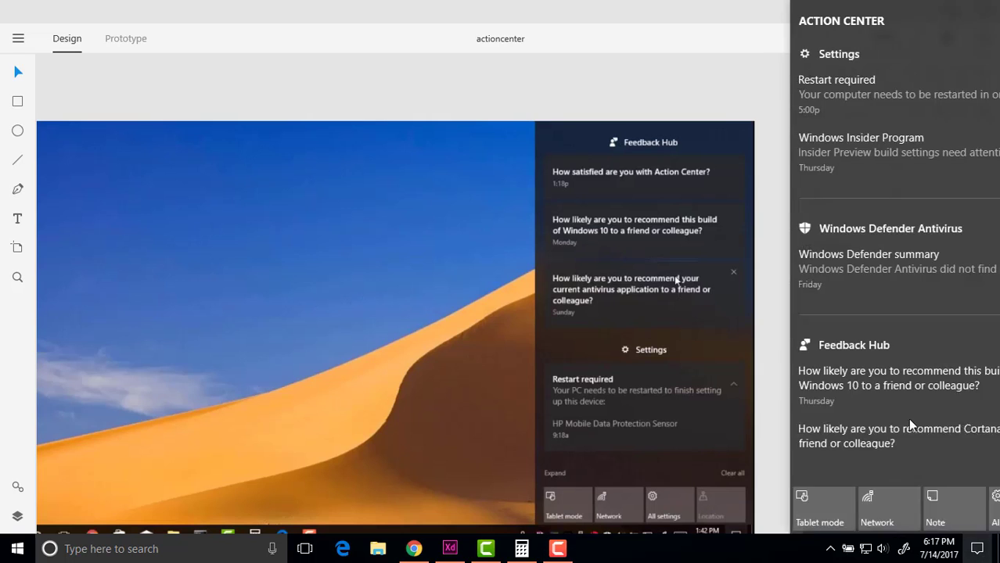
scroll(900, 341, "down", 3)
left_click(657, 83)
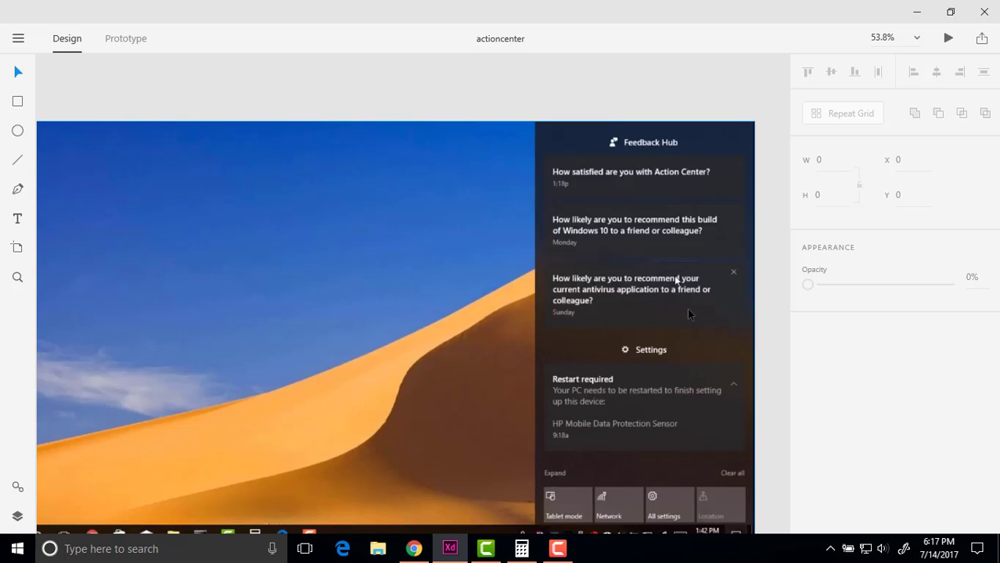
Bring up the Calculator app, then minimize it again.
left_click(521, 549)
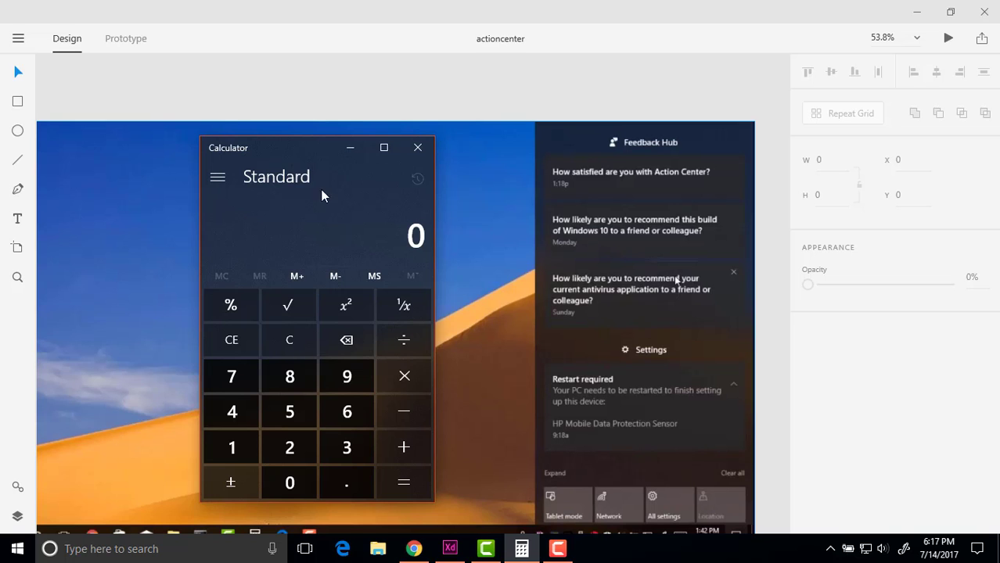
left_click(352, 148)
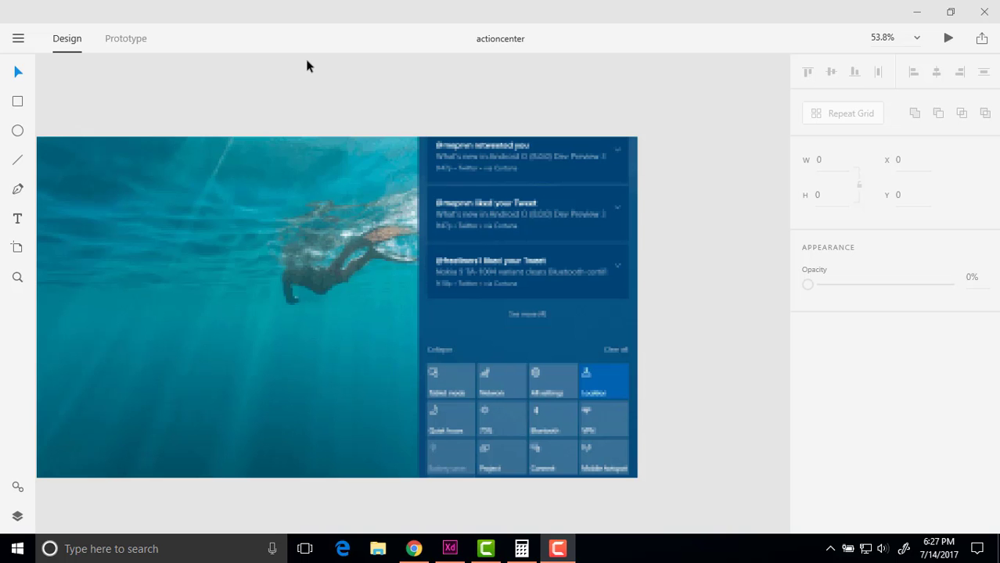
Refocus the XD window showing the dark desert-wallpaper concept.
left_click(738, 346)
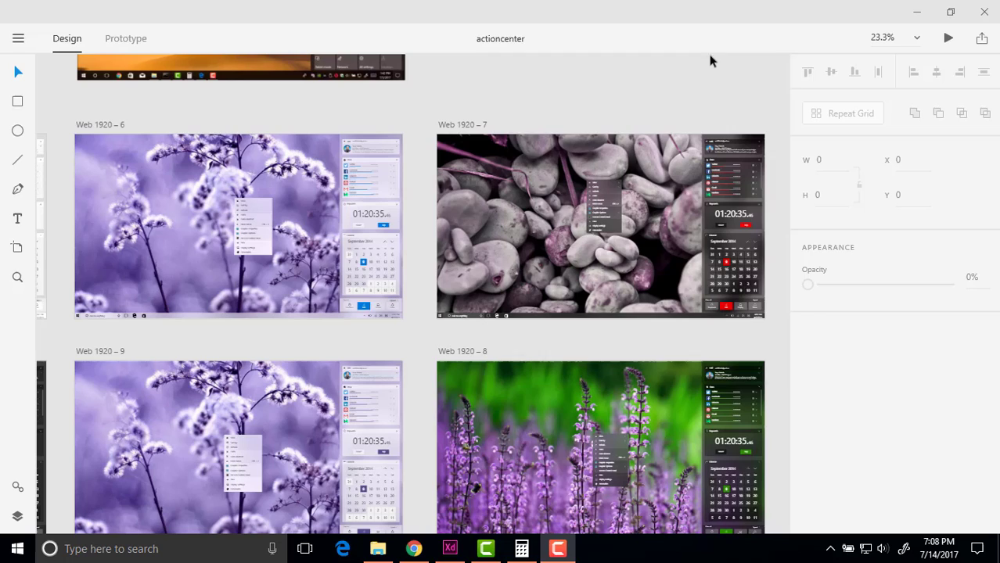
Zoom out to 23.3%, then zoom in to 60.9% on Web 1920 – 10's purple-flower concept.
left_click(624, 342)
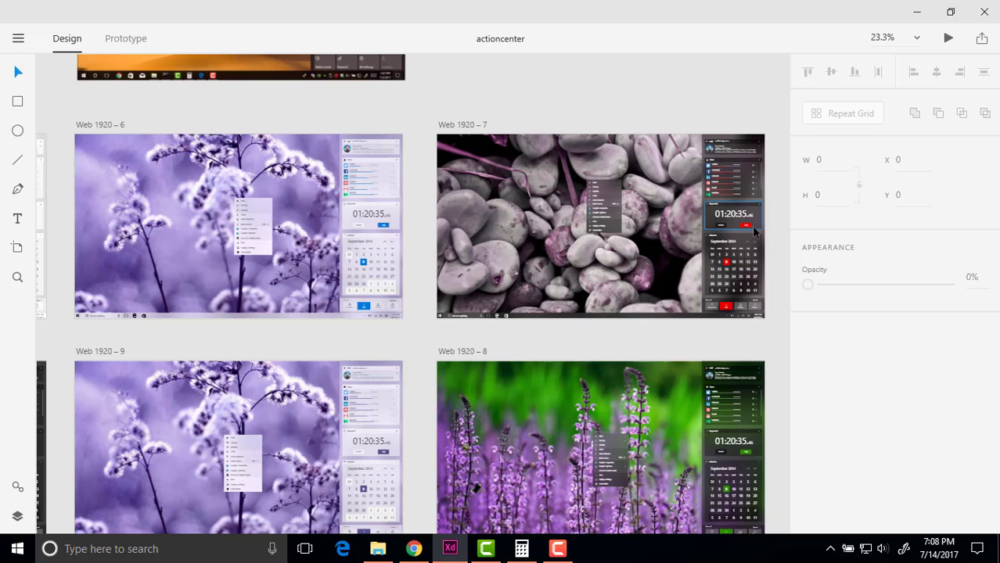
left_click_drag(755, 230, 676, 370)
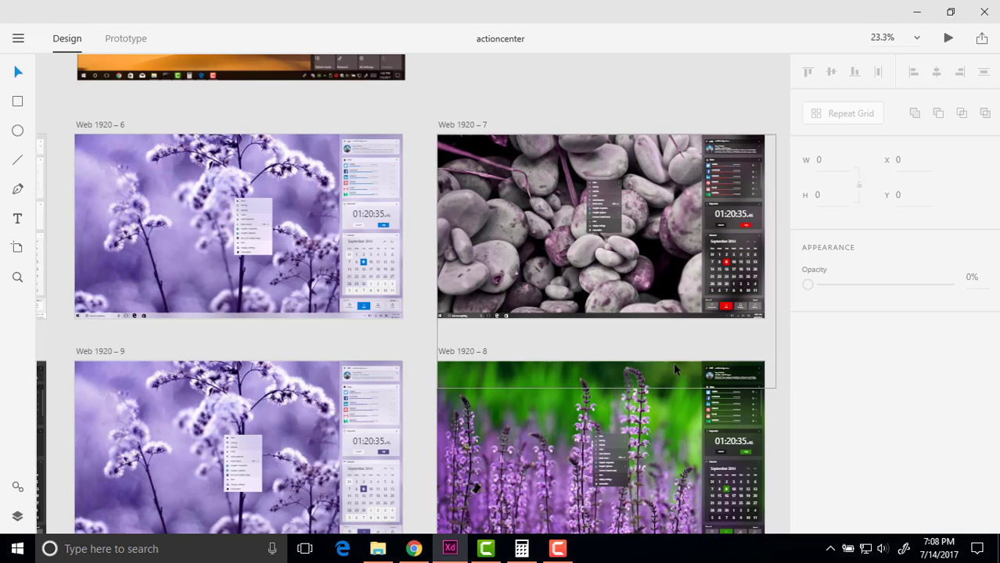
scroll(676, 370, "down", 3)
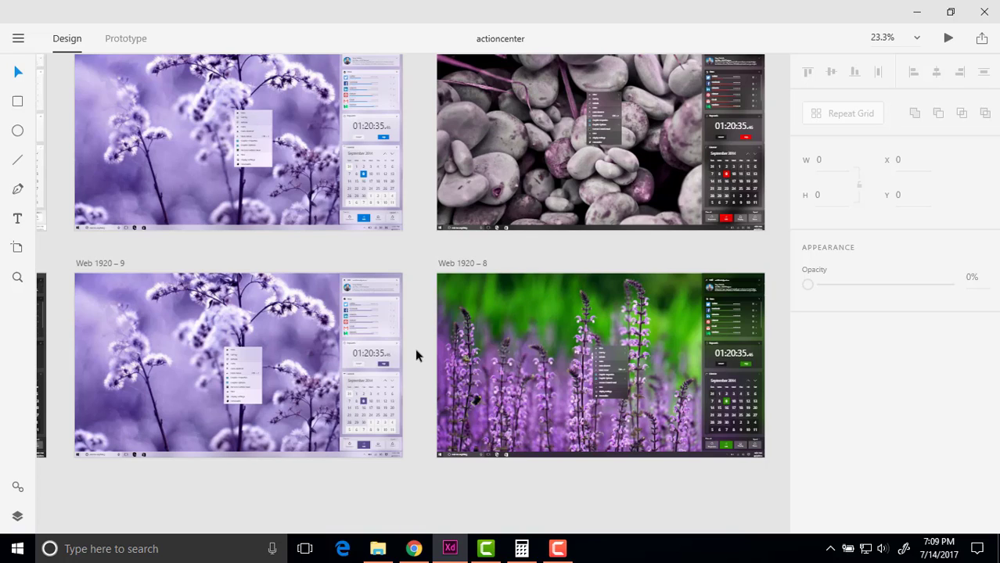
scroll(376, 260, "left", 1)
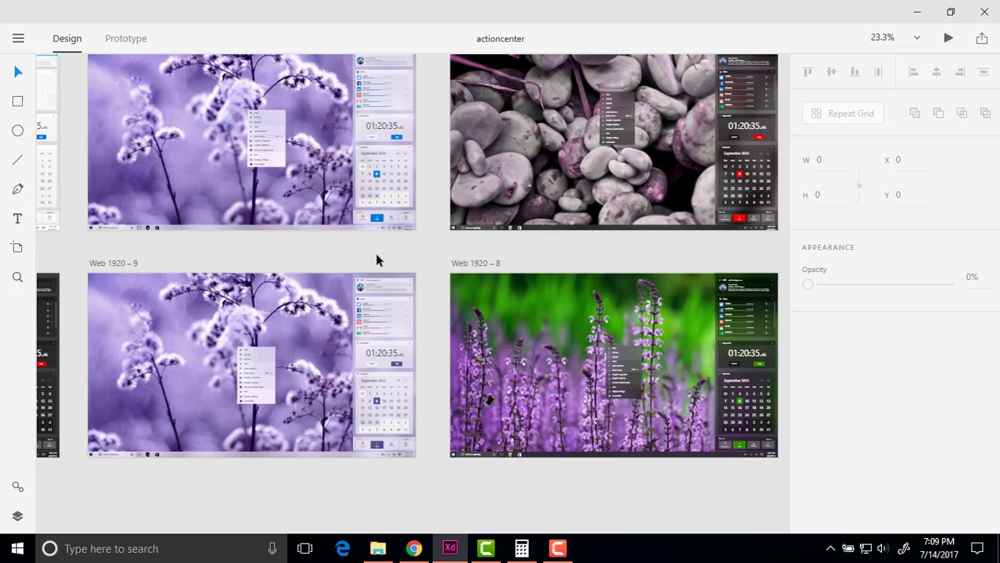
scroll(376, 260, "left", 1)
scroll(376, 260, "left", 3)
scroll(377, 260, "left", 3)
scroll(376, 261, "left", 3)
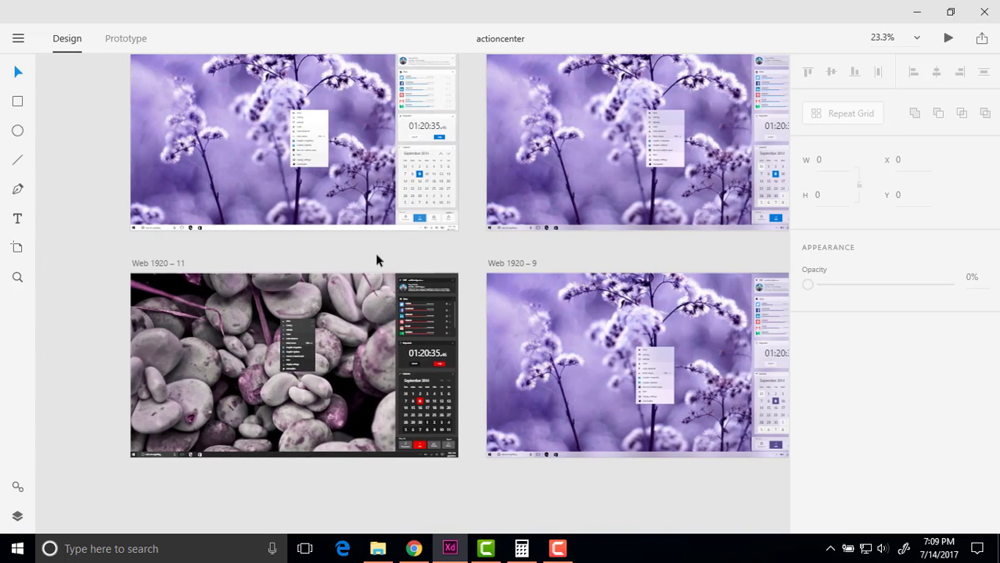
scroll(377, 261, "up", 1)
scroll(376, 260, "up", 1)
scroll(377, 260, "up", 1)
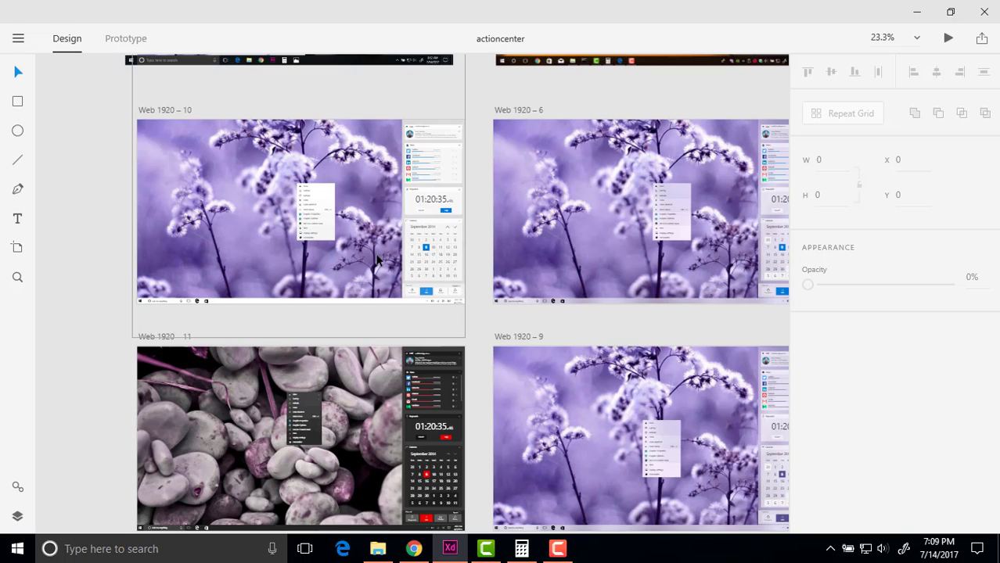
Zoom out to 21.5% and pan right to Web 1920 – 7 and 8 beside 1 and 2.
scroll(376, 258, "up", 5, "ctrl")
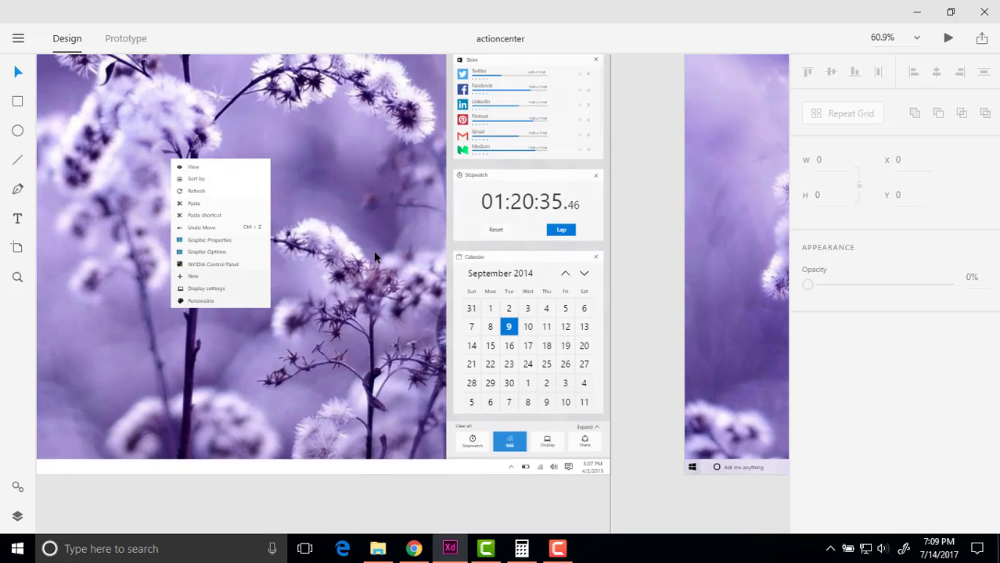
scroll(376, 258, "up", 2)
scroll(376, 258, "up", 2)
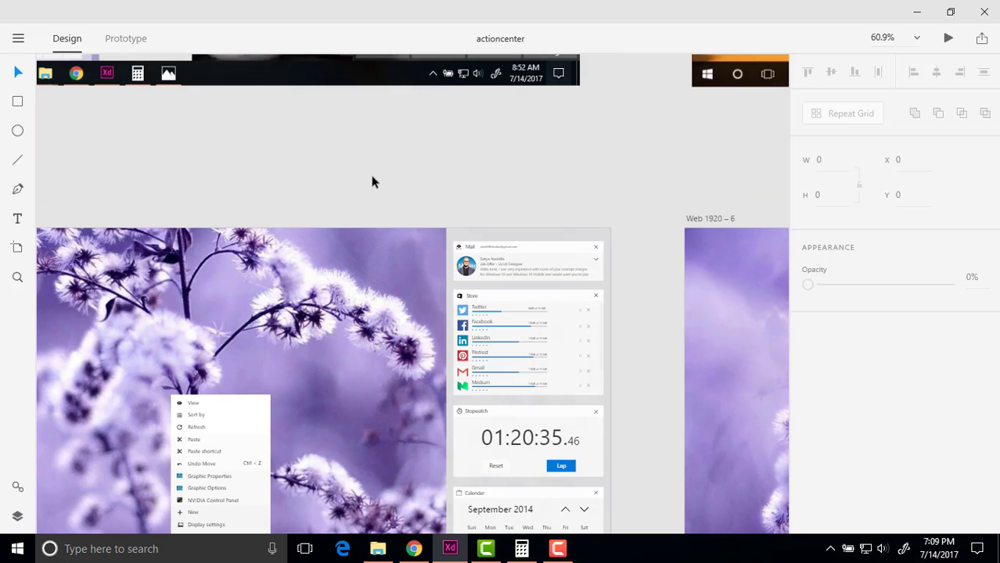
scroll(372, 181, "down", 2)
scroll(371, 182, "down", 6)
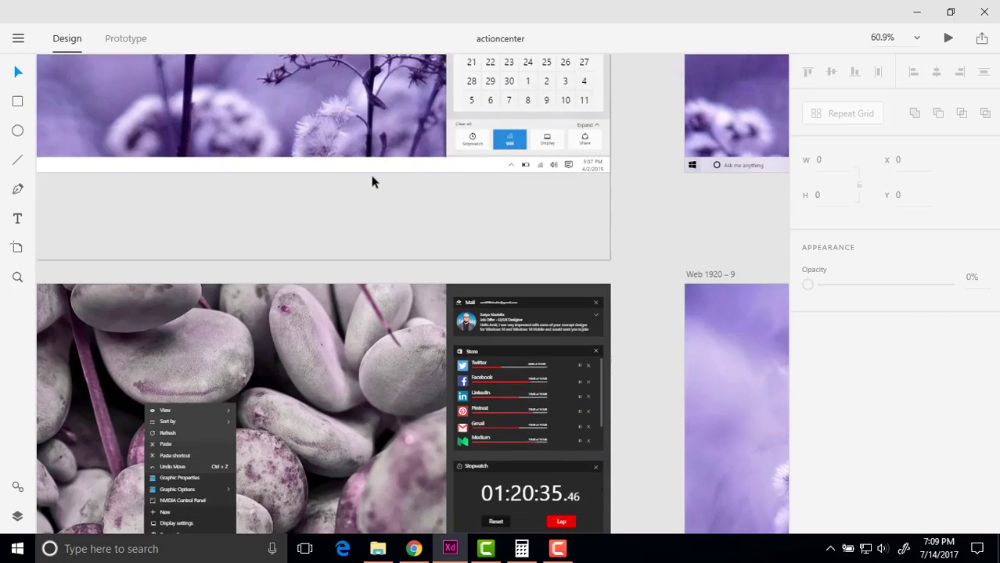
scroll(373, 182, "down", 3)
scroll(372, 182, "down", 2)
scroll(373, 181, "down", 2)
scroll(372, 182, "down", 3)
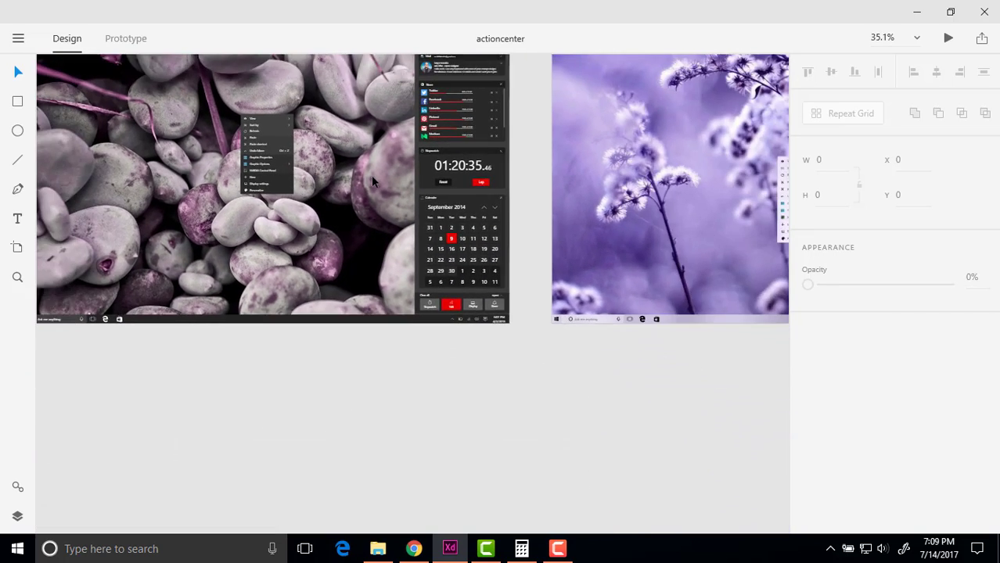
scroll(370, 175, "up", 2)
scroll(371, 175, "up", 2)
scroll(371, 175, "up", 1)
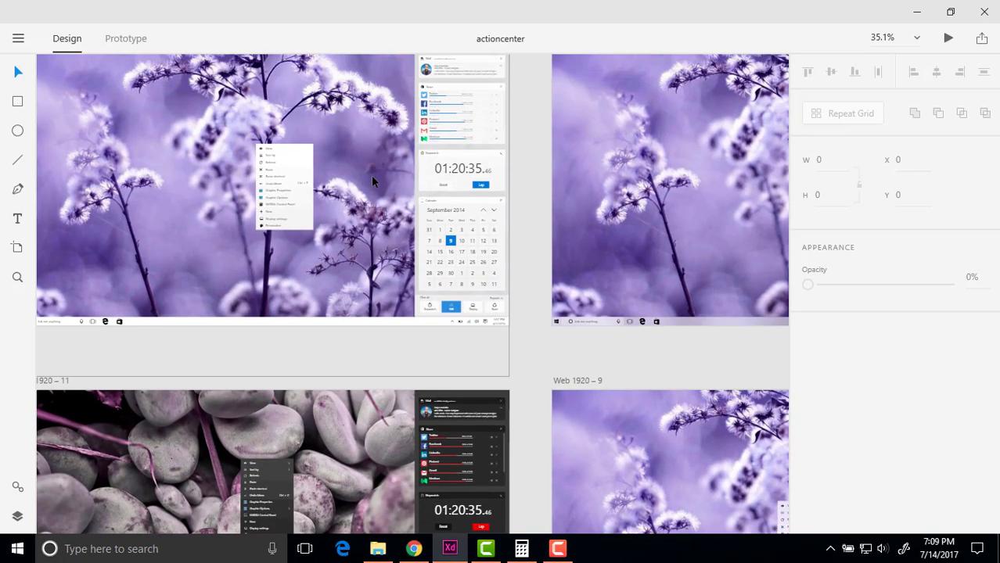
scroll(371, 175, "down", 2)
scroll(371, 175, "down", 2)
scroll(371, 175, "right", 3)
scroll(371, 175, "right", 2)
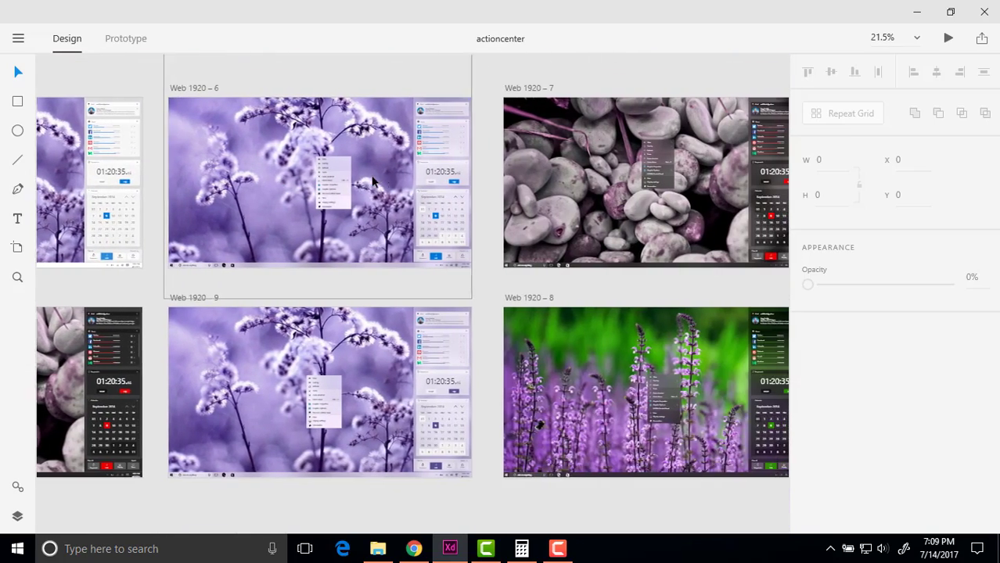
scroll(373, 181, "right", 2)
scroll(373, 182, "right", 1)
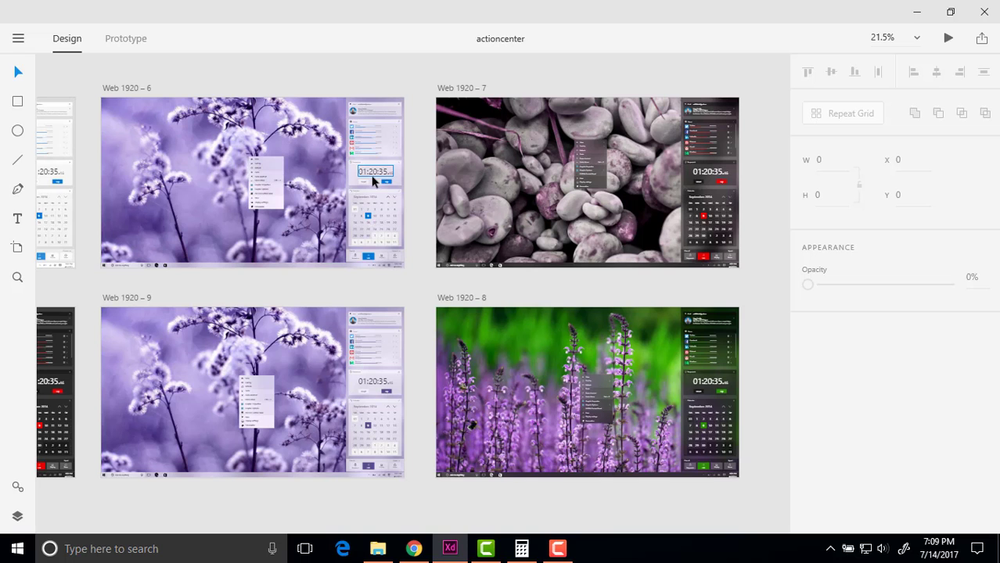
Zoom in on Web 1920 – 5 and pan across its blue stopwatch and calendar panels.
scroll(372, 180, "right", 5)
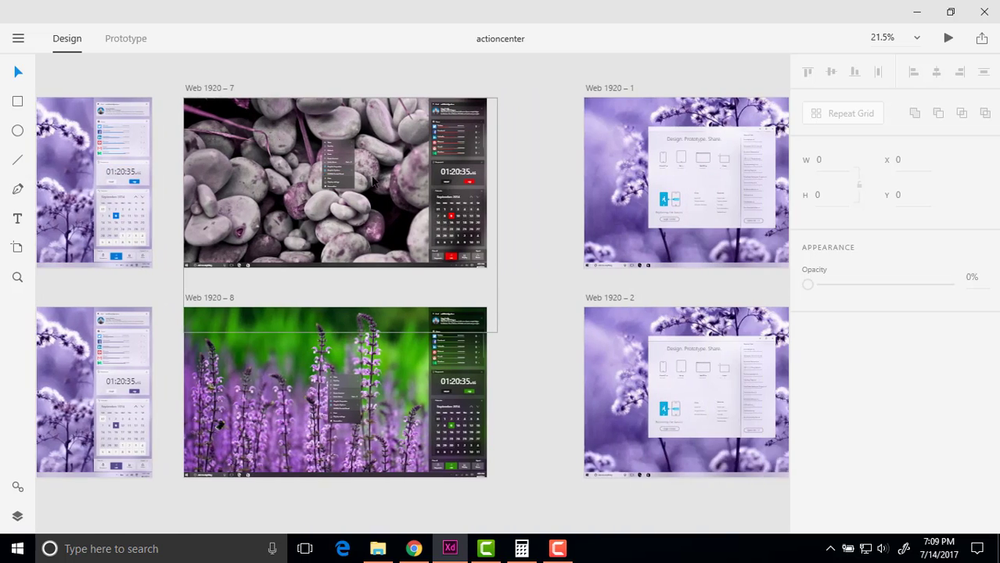
scroll(372, 180, "right", 5)
scroll(372, 180, "right", 5)
scroll(372, 180, "right", 5)
scroll(373, 180, "right", 2)
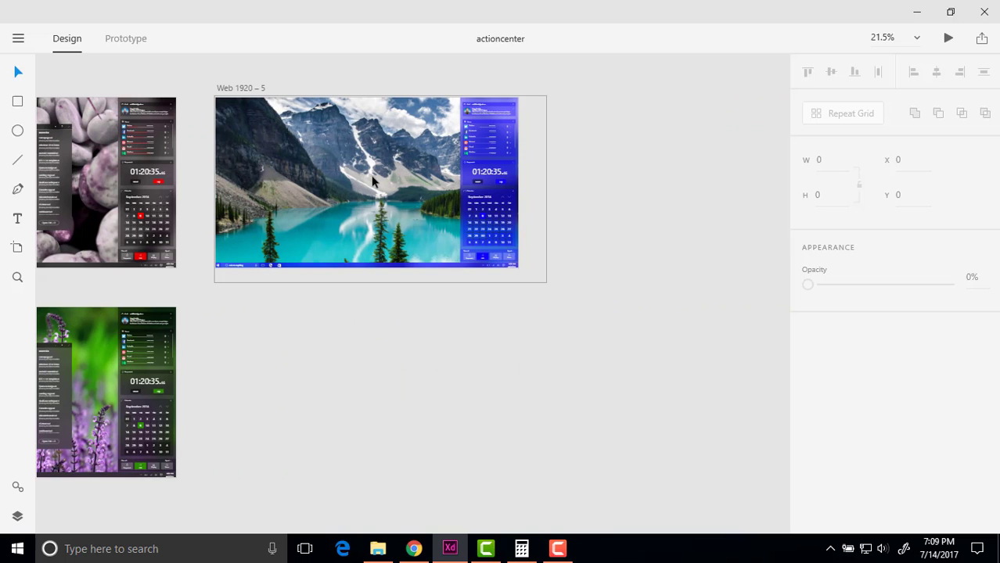
scroll(371, 175, "up", 3)
scroll(371, 176, "up", 1)
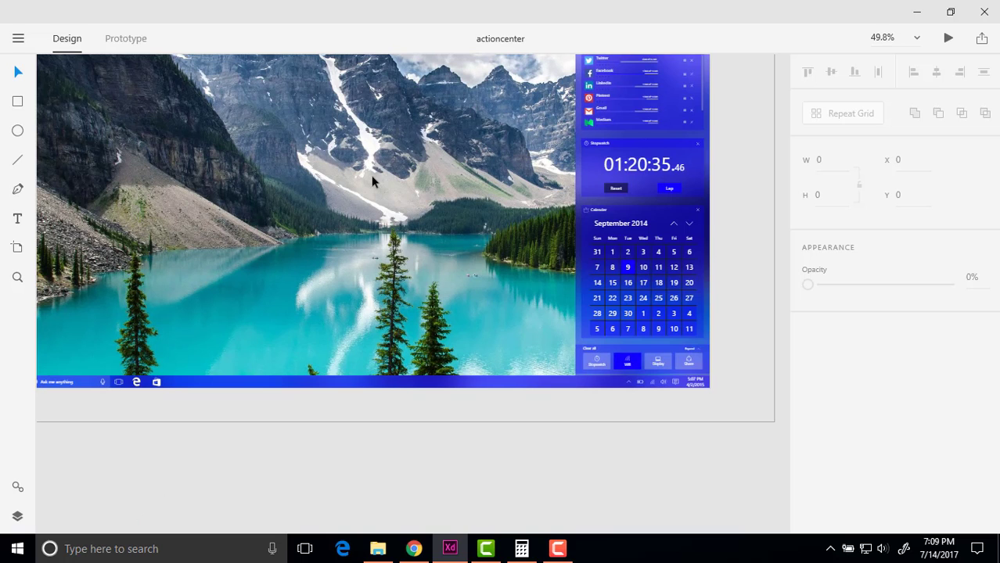
scroll(371, 175, "up", 2)
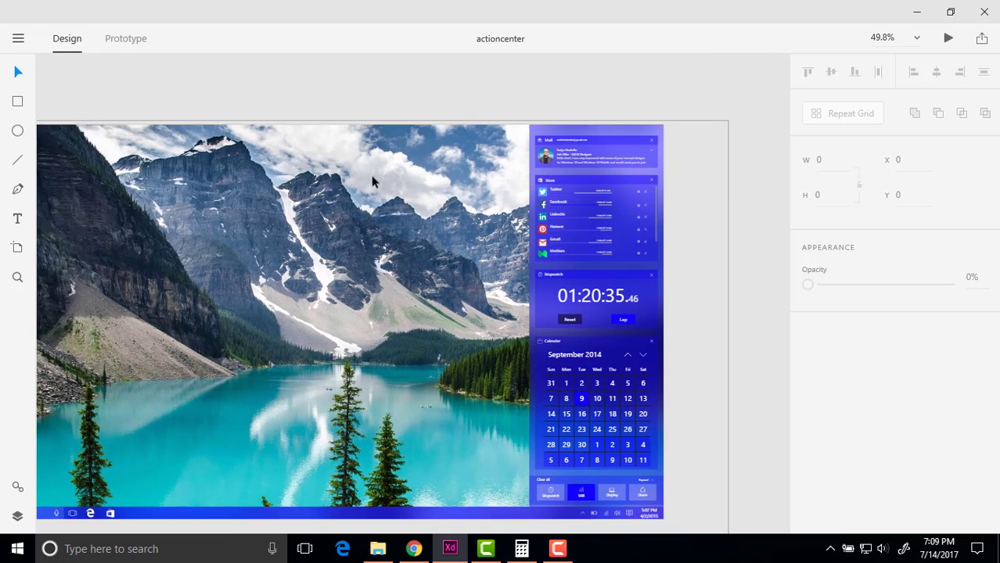
scroll(371, 176, "right", 3)
scroll(371, 175, "up", 1)
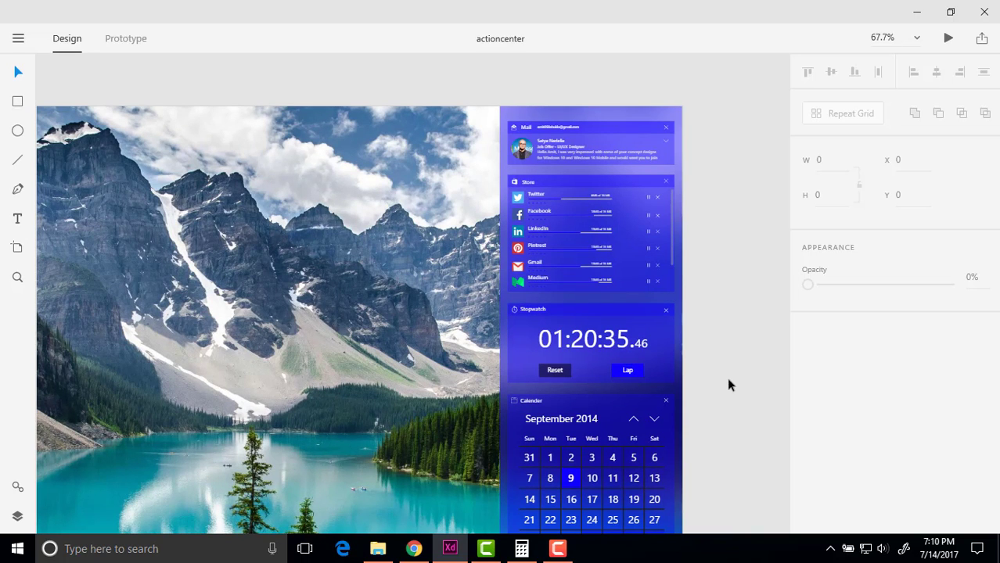
scroll(728, 380, "down", 3)
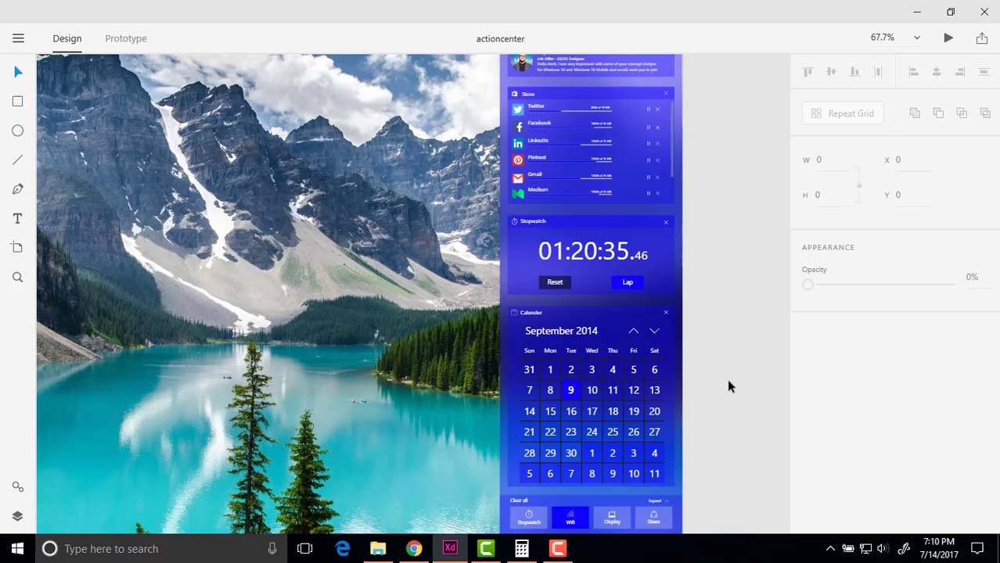
scroll(727, 379, "down", 1)
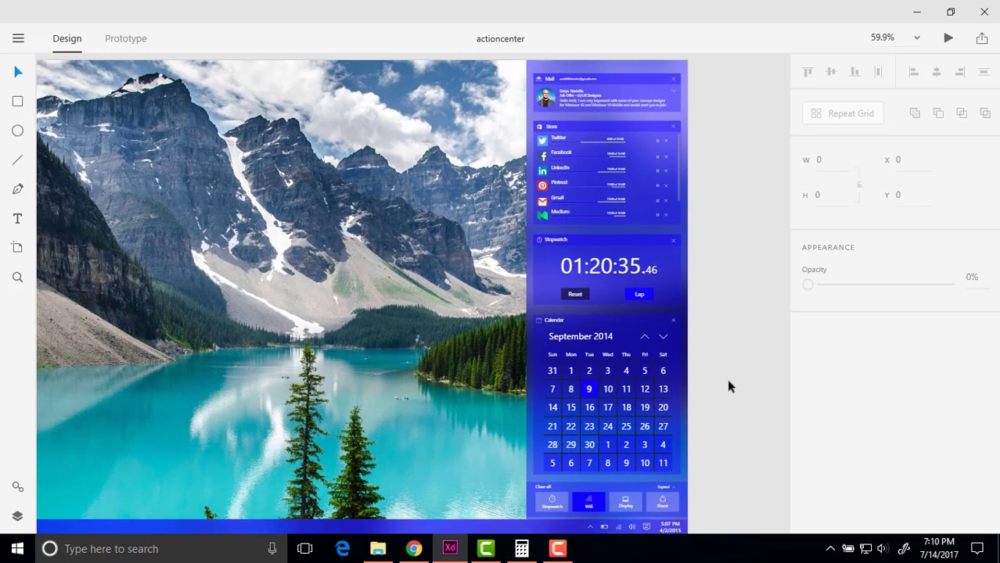
scroll(728, 383, "down", 1)
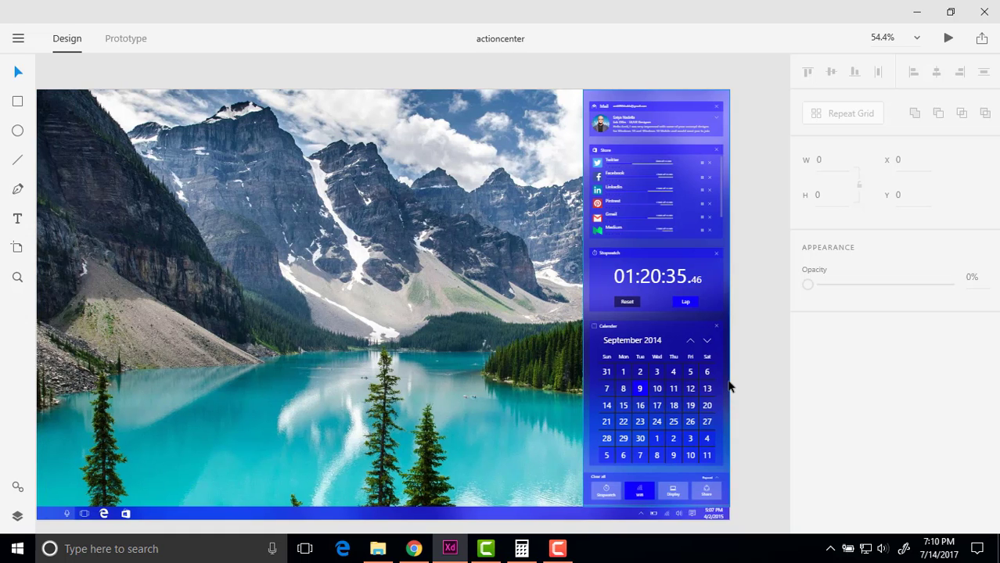
scroll(727, 379, "right", 2)
scroll(727, 383, "right", 1)
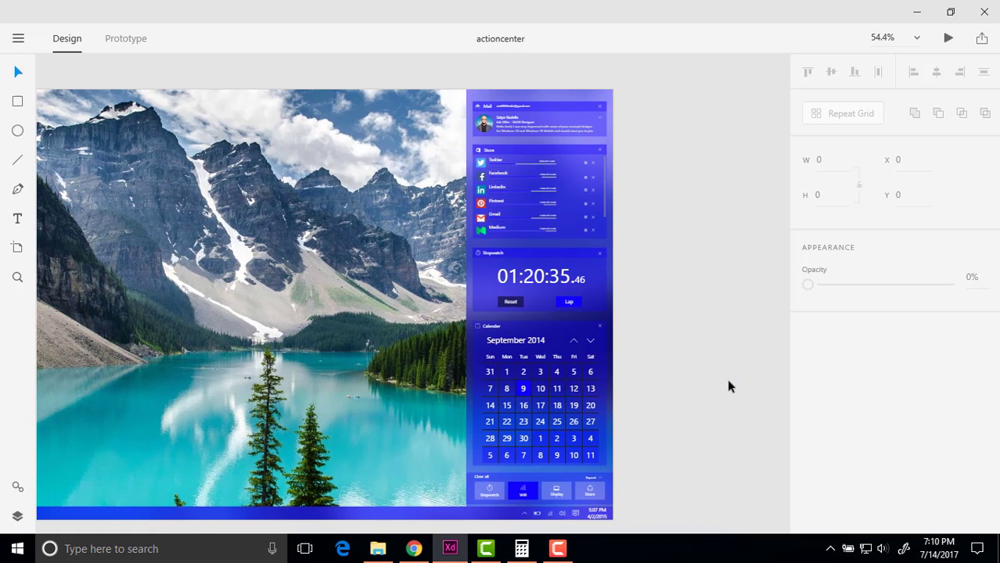
Zoom out to all artboards, then zoom into Web 1920 – 1's Mail and Store cards.
scroll(727, 379, "left", 3)
scroll(727, 378, "left", 3)
scroll(727, 379, "down", 3)
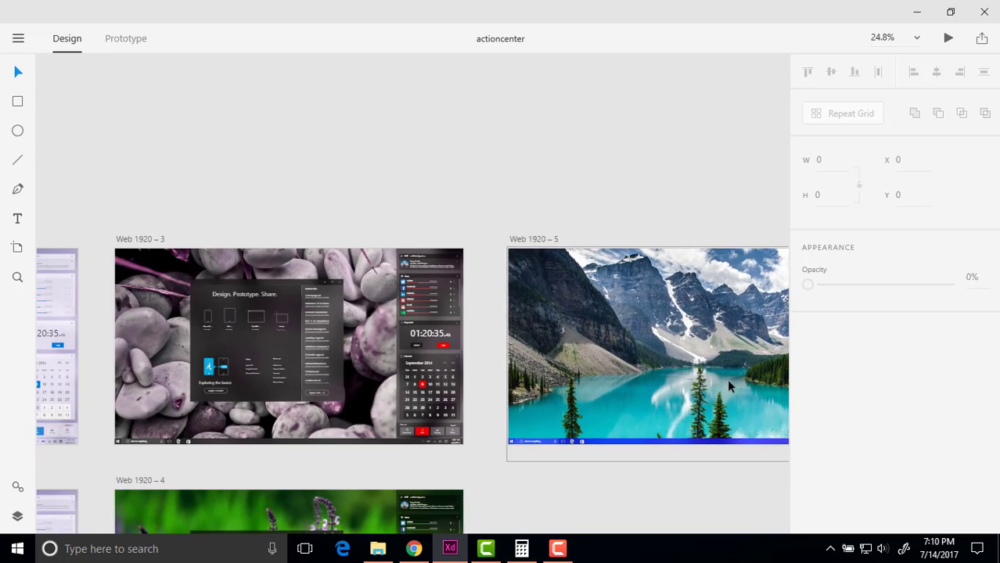
scroll(728, 384, "left", 5)
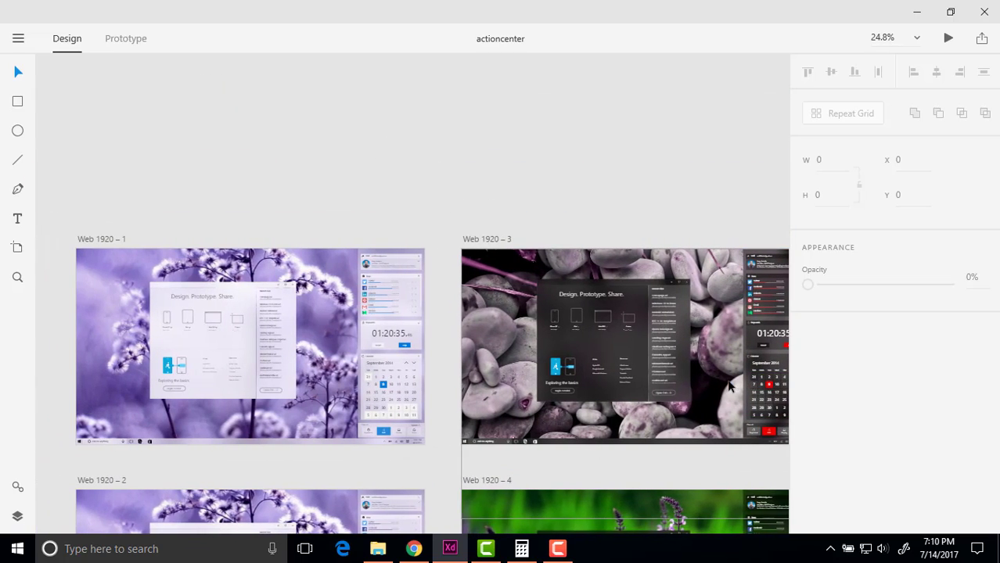
scroll(728, 385, "down", 1)
scroll(727, 379, "down", 1)
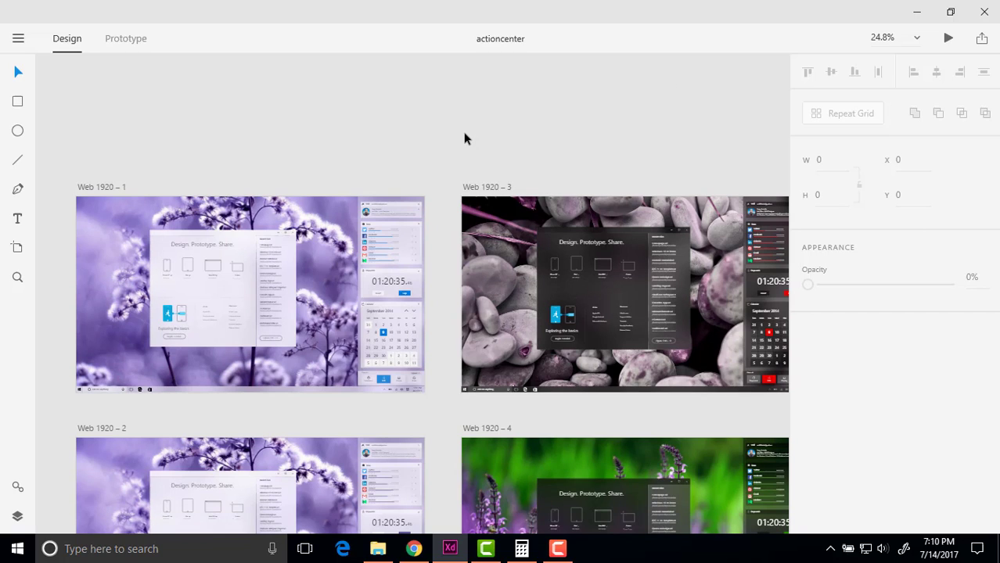
scroll(464, 138, "down", 2)
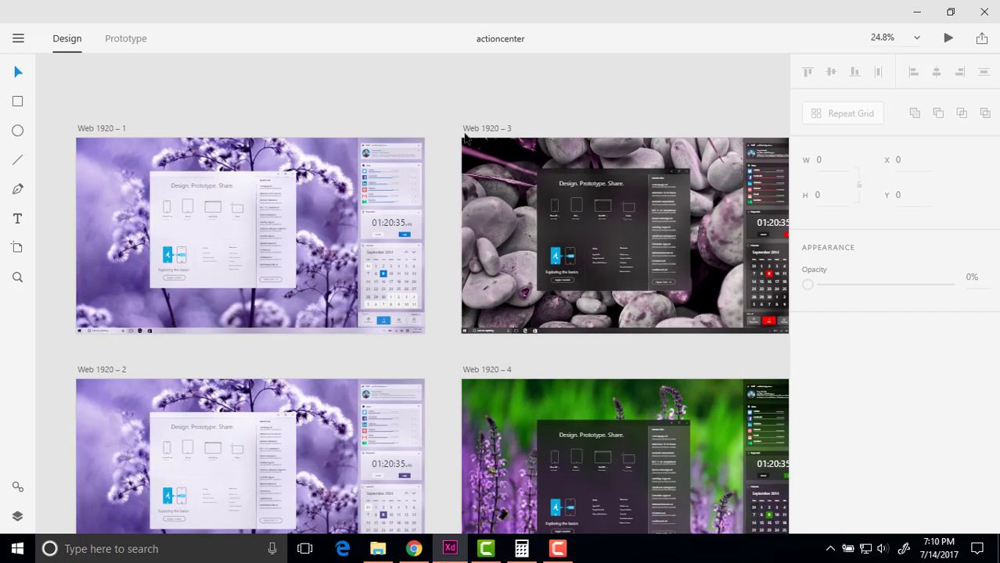
scroll(464, 139, "down", 2)
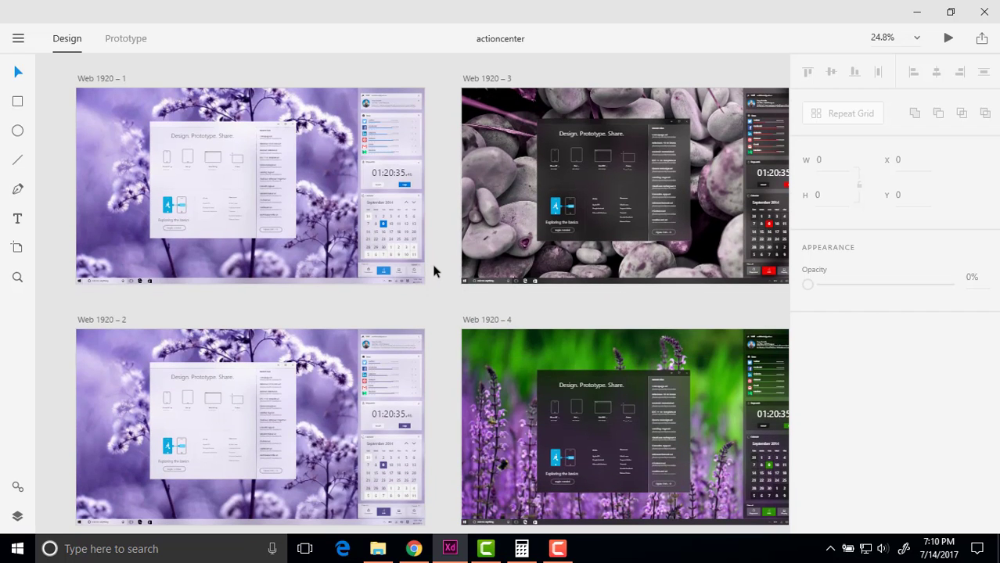
scroll(434, 270, "up", 6)
scroll(435, 270, "up", 1)
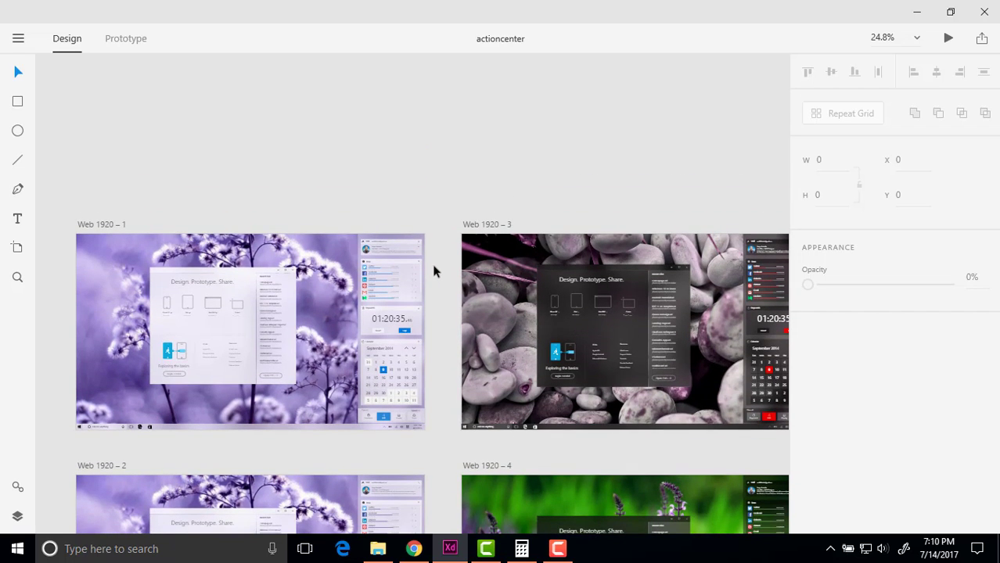
scroll(434, 270, "up", 3)
scroll(434, 270, "up", 3)
scroll(434, 270, "up", 2)
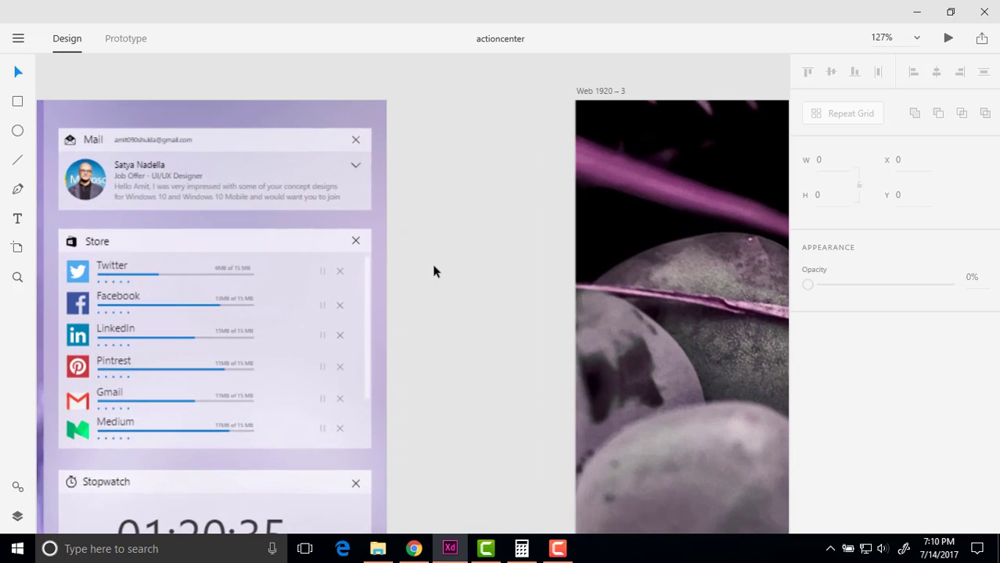
scroll(434, 270, "left", 1)
scroll(435, 270, "up", 2)
scroll(434, 270, "left", 1)
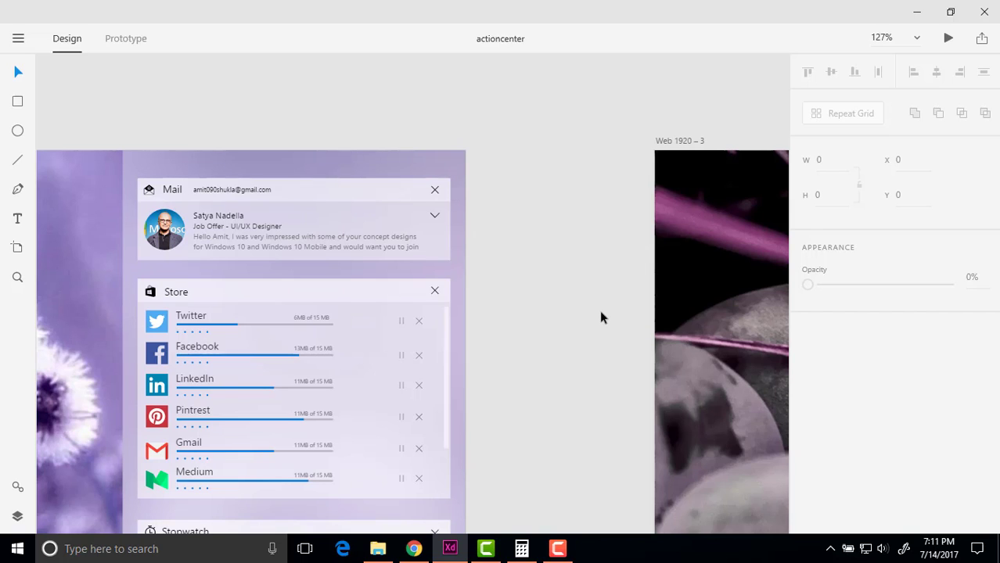
left_click(977, 548)
scroll(857, 177, "down", 1)
scroll(860, 297, "up", 1)
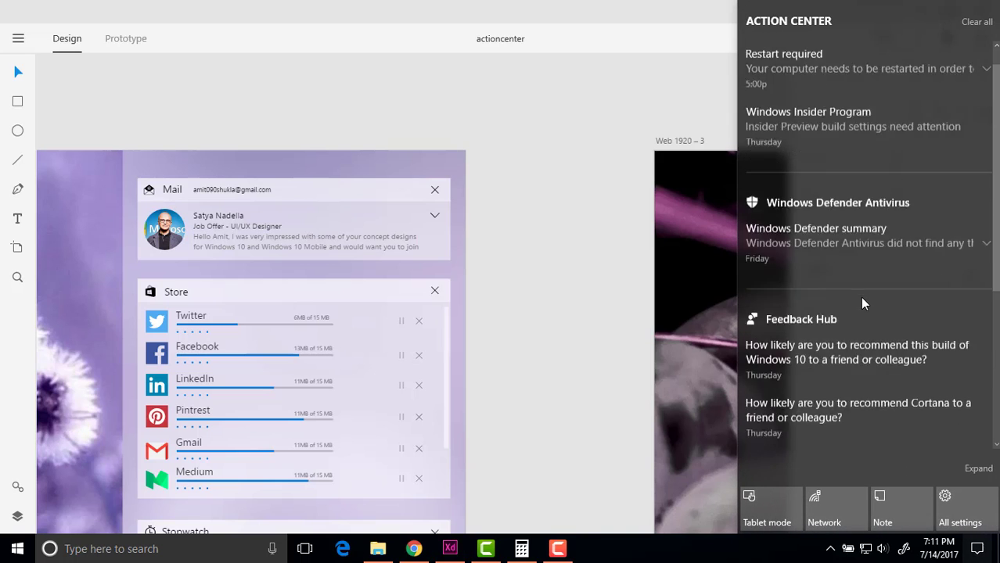
scroll(859, 297, "up", 1)
left_click(510, 350)
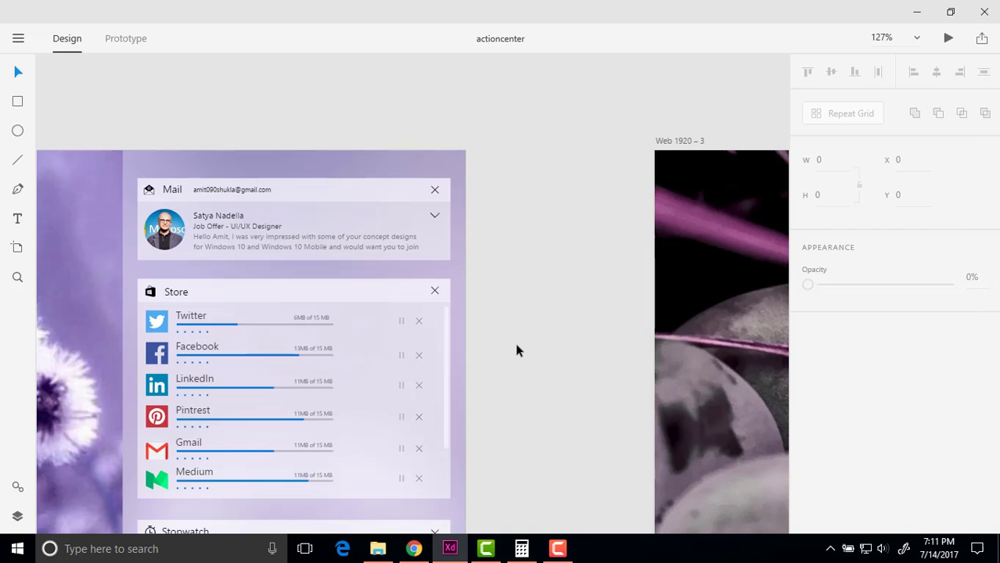
scroll(516, 351, "down", 3)
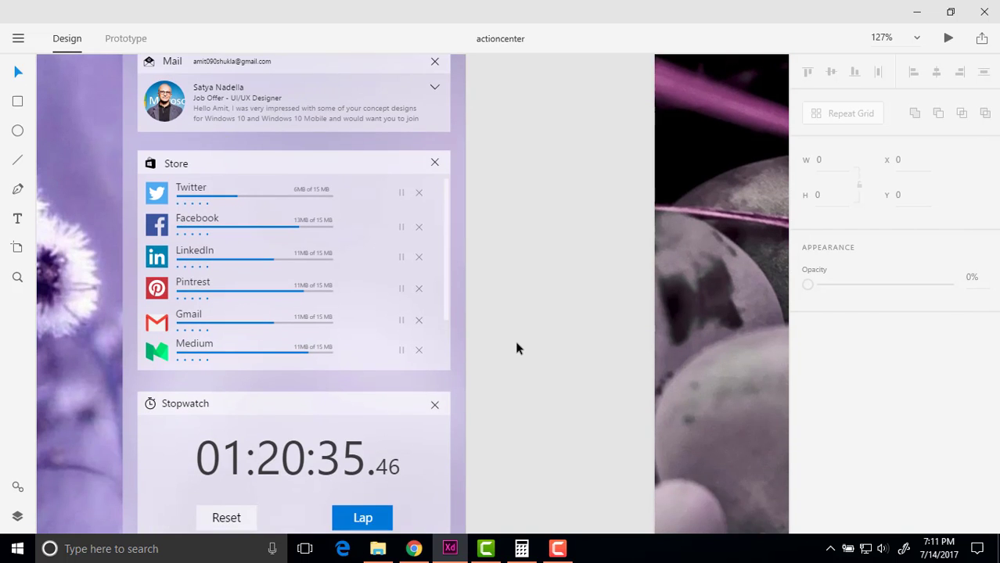
Scroll around the light artboard's Stopwatch and Calendar panels.
scroll(517, 348, "down", 1, "ctrl")
scroll(517, 348, "down", 2, "ctrl")
scroll(517, 348, "down", 2)
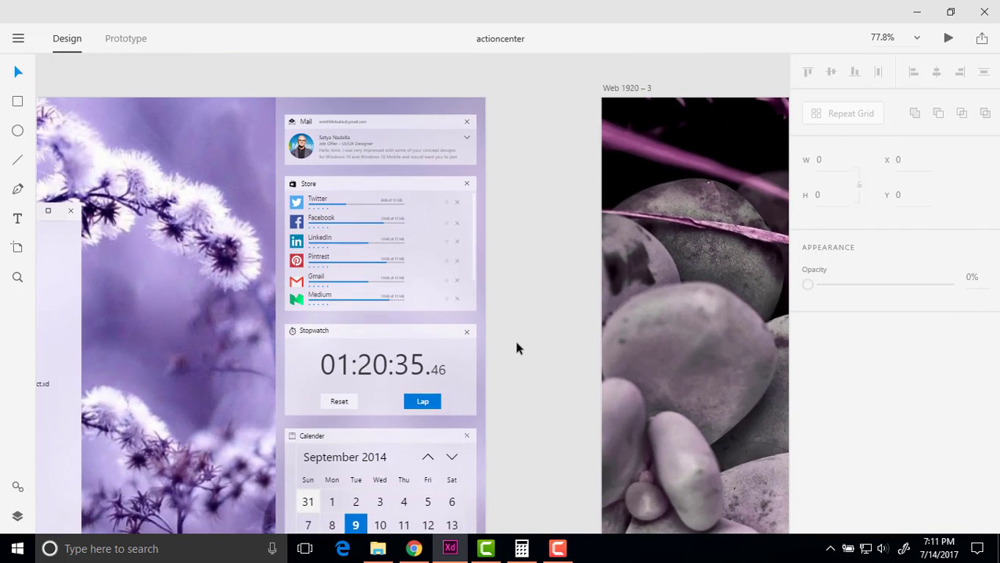
scroll(515, 348, "up", 3, "ctrl")
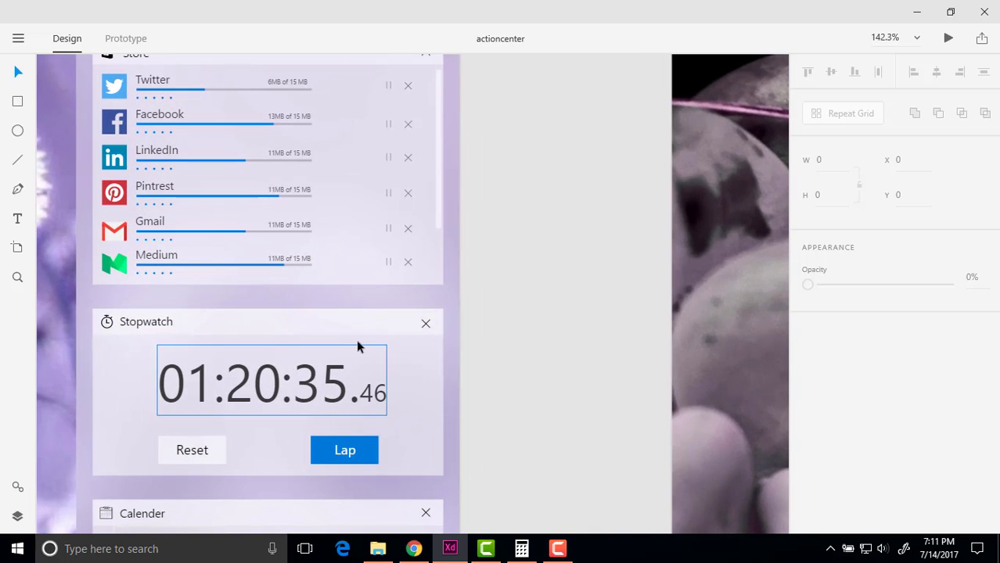
scroll(540, 334, "down", 1)
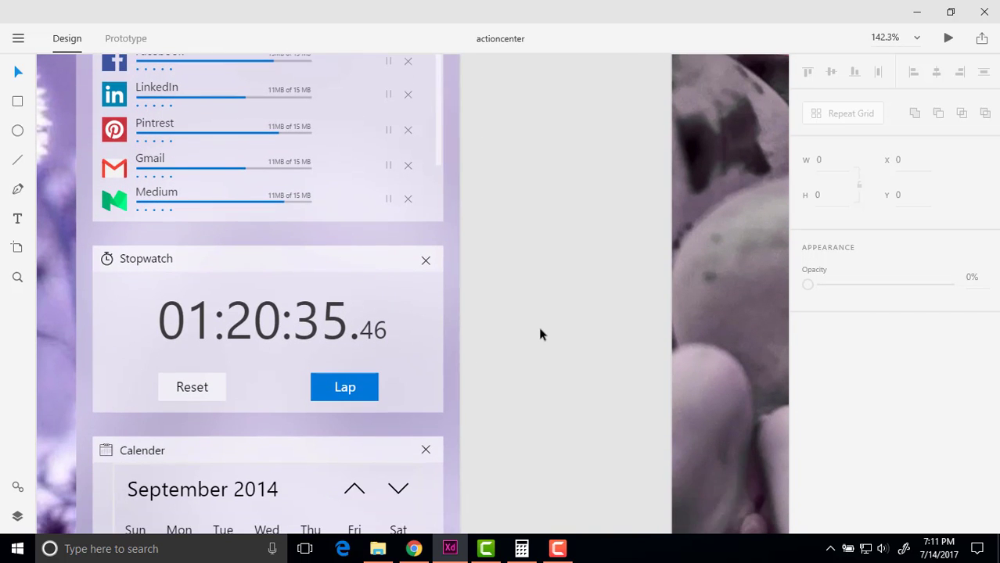
scroll(540, 334, "up", 1)
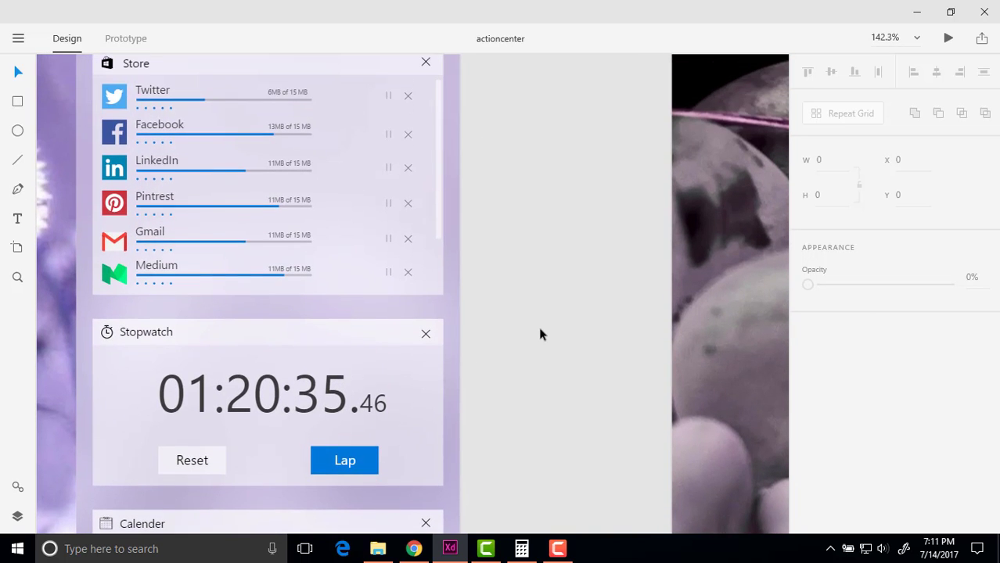
scroll(542, 339, "down", 2)
scroll(537, 338, "down", 3)
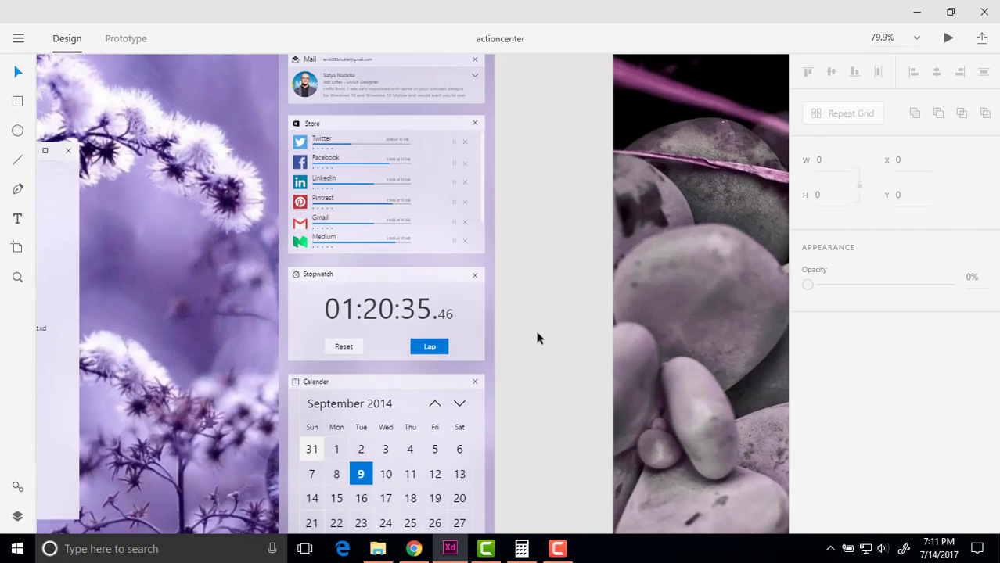
scroll(537, 338, "down", 1)
scroll(540, 391, "down", 1)
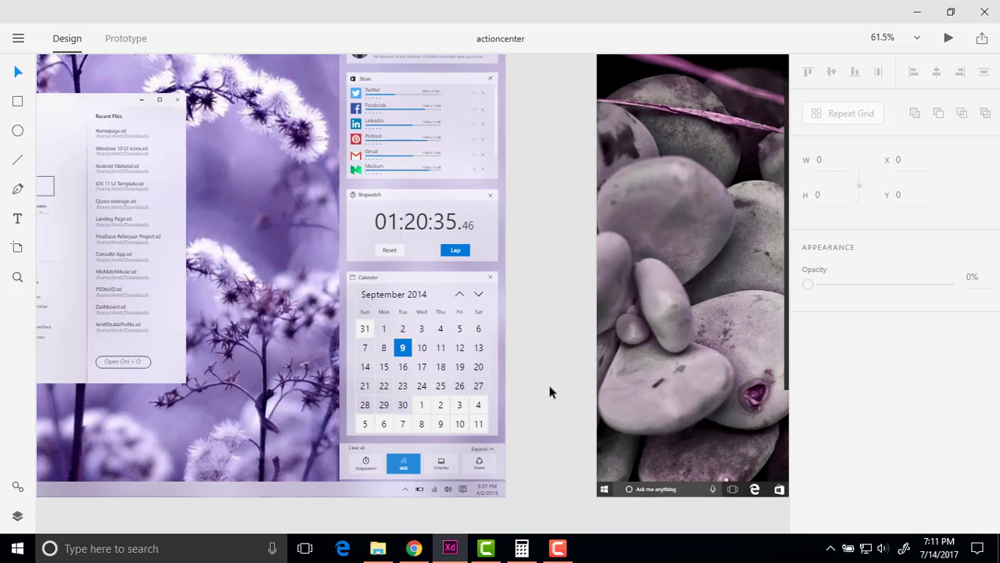
scroll(550, 356, "up", 5)
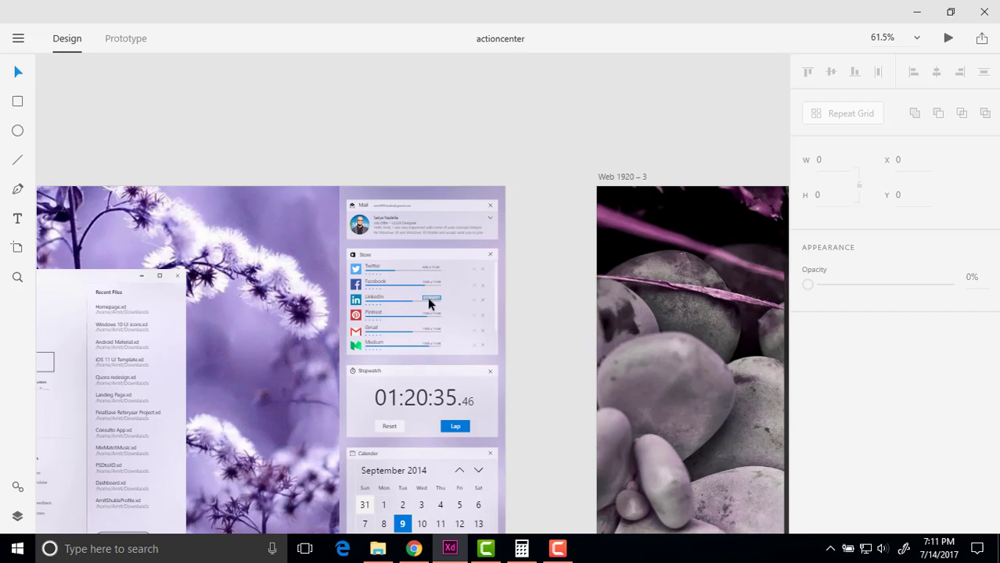
scroll(404, 276, "up", 1)
scroll(404, 271, "up", 5)
Zoom out to 18.2% to see Web 1920 – 1 to 4 together.
scroll(405, 271, "down", 5)
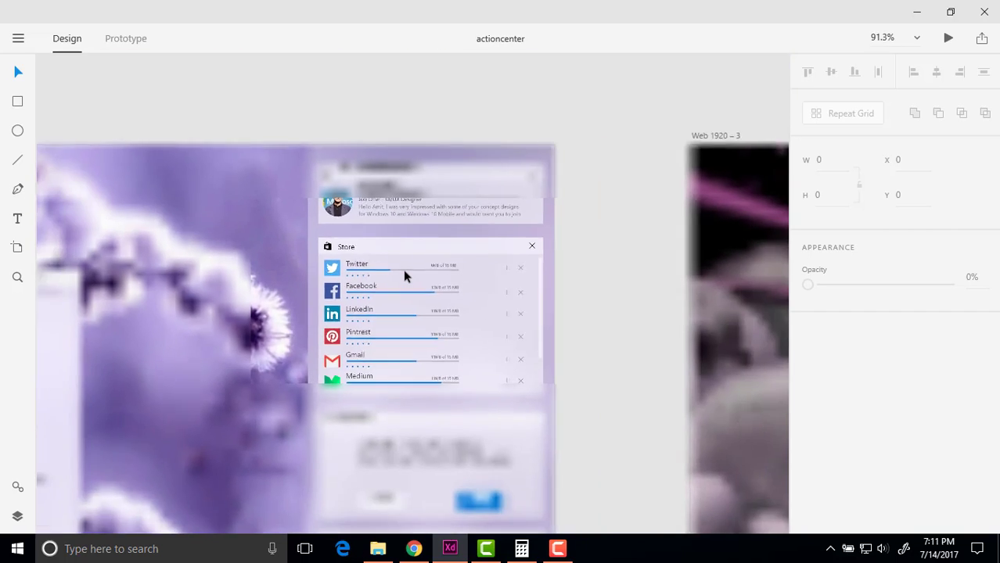
scroll(404, 271, "down", 2)
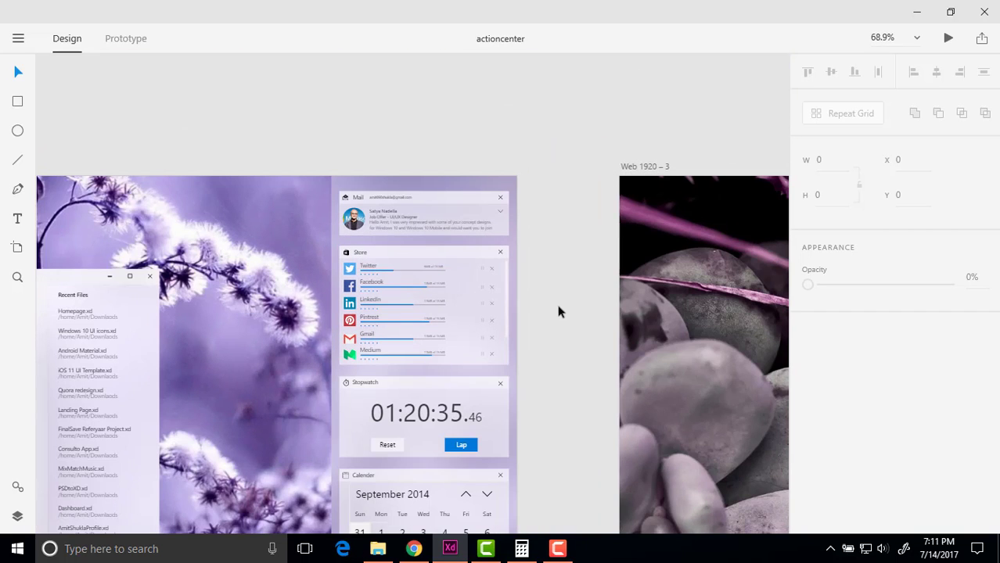
scroll(557, 309, "down", 3)
scroll(557, 313, "down", 5)
scroll(557, 315, "down", 4)
scroll(557, 316, "down", 4)
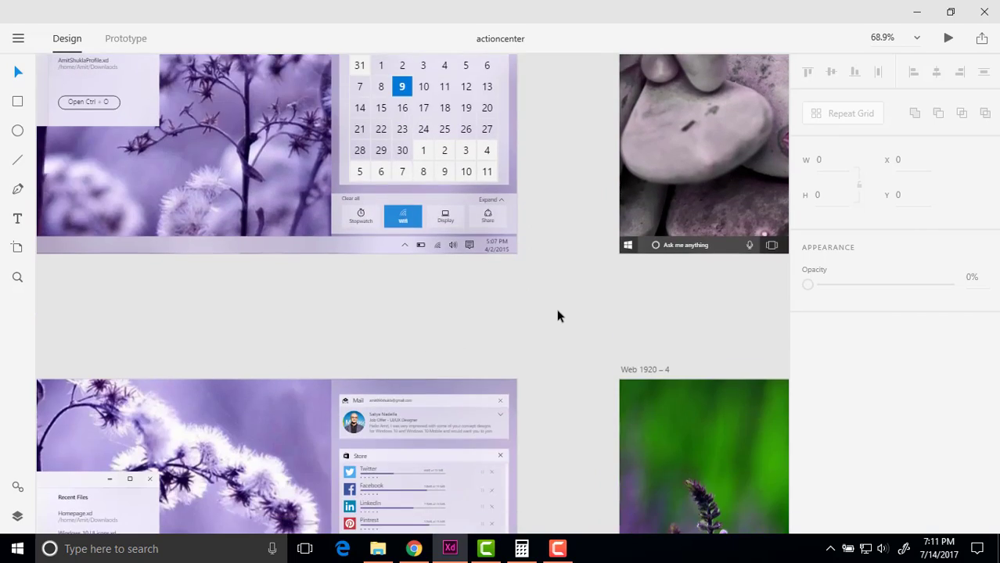
scroll(557, 316, "down", 3)
Scroll horizontally at 18.2% zoom across the floral, pebble and lavender artboards Web 1920 – 6 to 11.
scroll(557, 310, "down", 2)
scroll(557, 310, "down", 1)
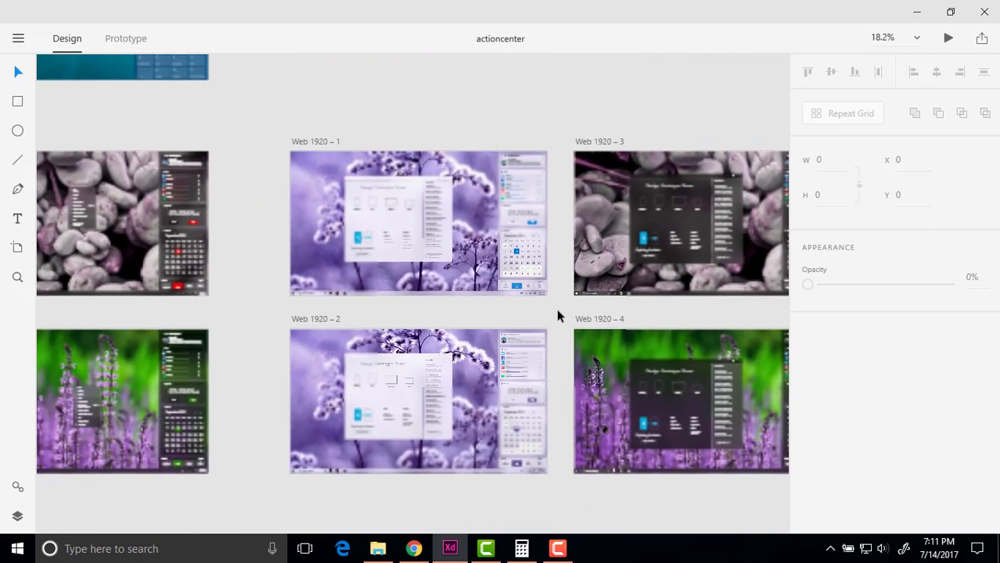
scroll(557, 315, "left", 5)
scroll(558, 315, "left", 1)
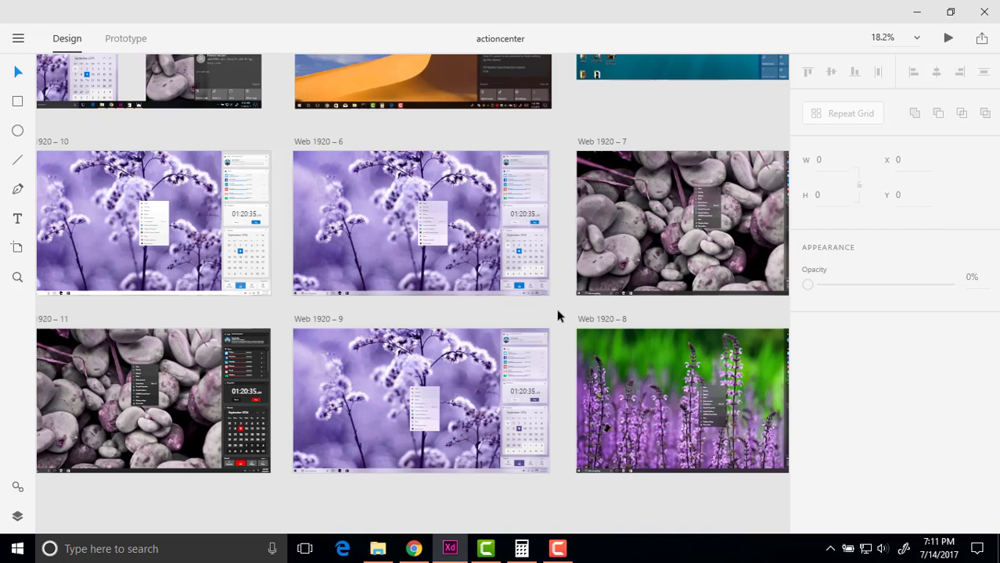
scroll(557, 316, "up", 2)
scroll(557, 316, "down", 3)
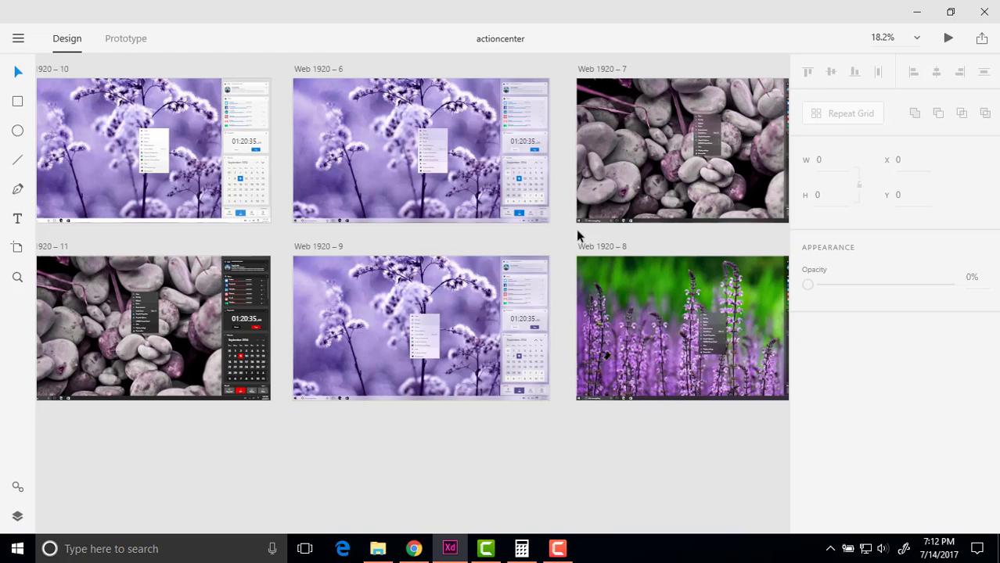
scroll(576, 229, "right", 2)
scroll(576, 230, "right", 1)
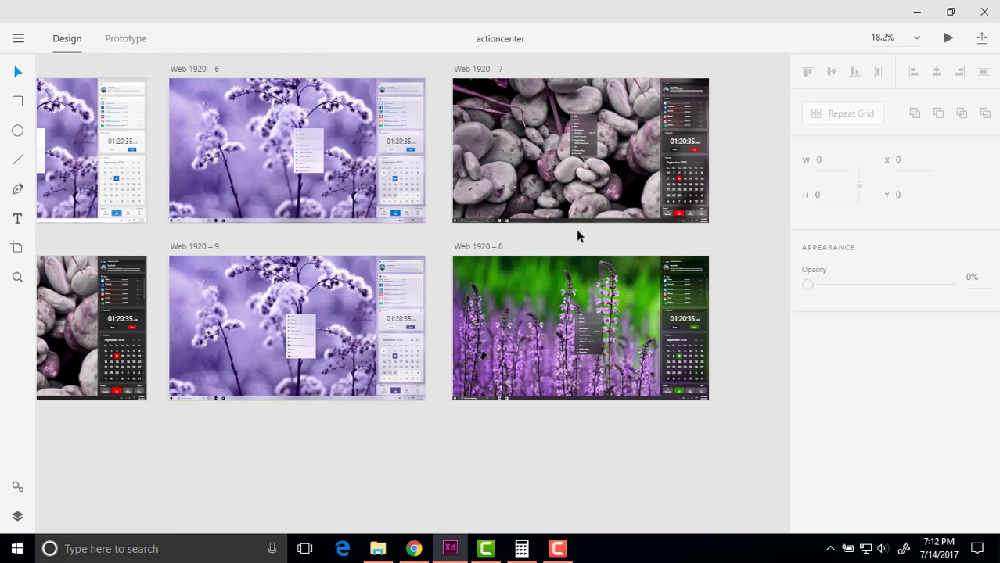
scroll(576, 229, "left", 1)
scroll(576, 229, "left", 3)
scroll(576, 229, "left", 3)
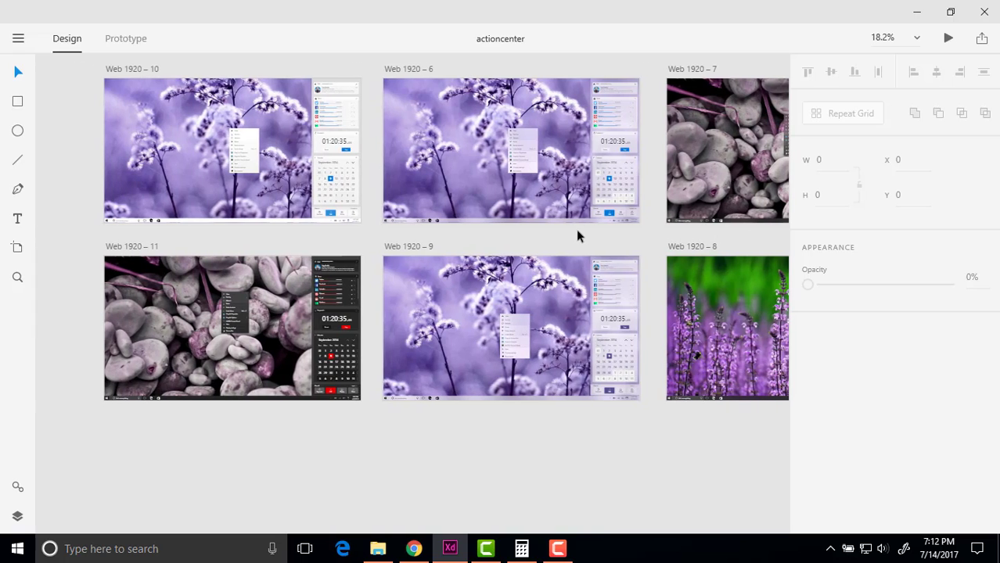